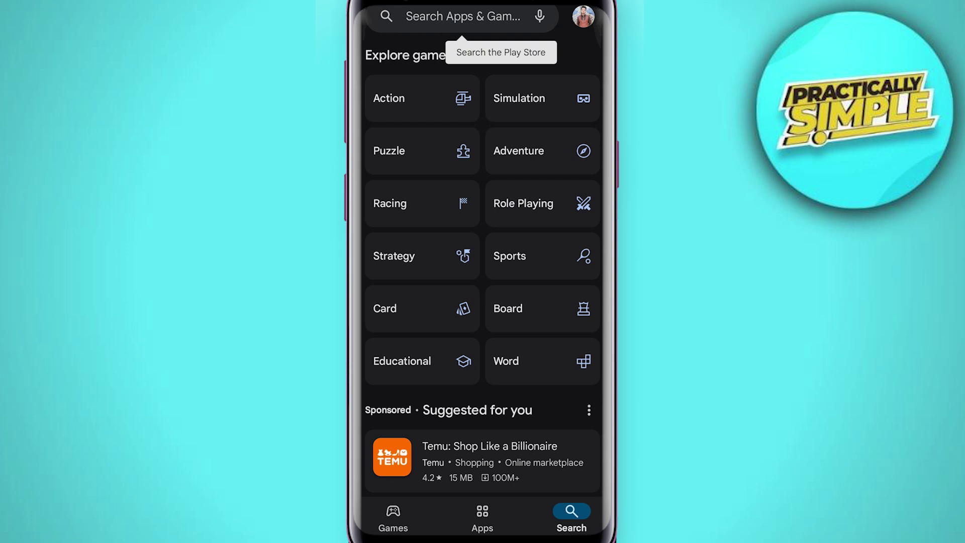
- Show the Play Store search page with its empty search field and game categories
{"action": "left_click", "coordinate": [579, 291]}
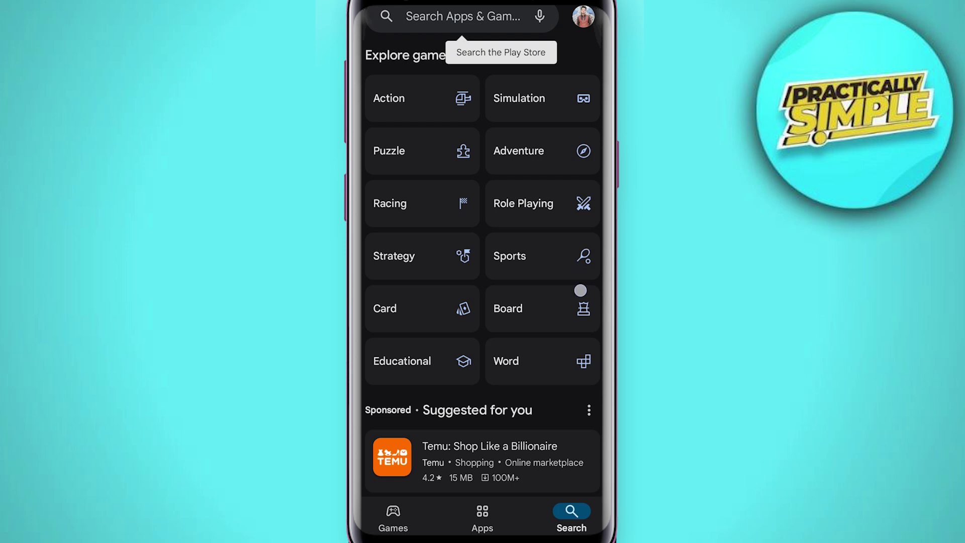